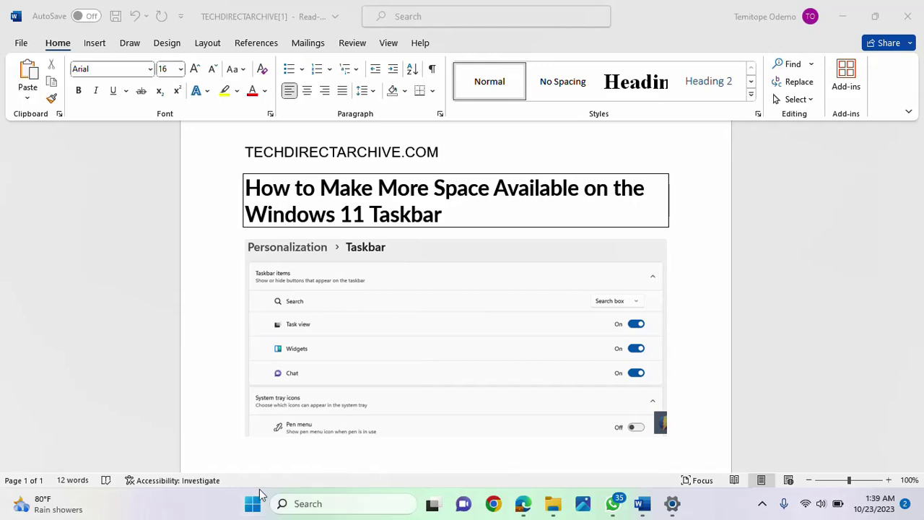
Open Taskbar settings from the taskbar's right-click menu
{"action": "right_click", "coordinate": [197, 505]}
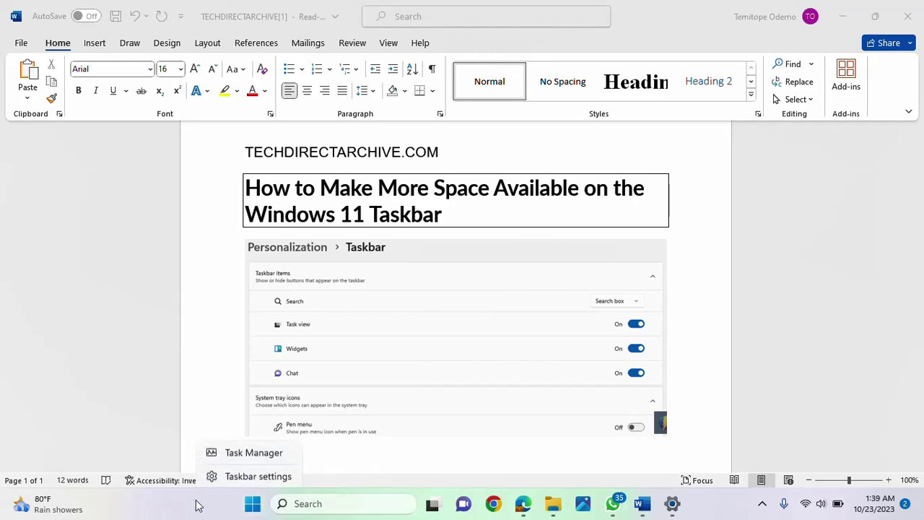
{"action": "left_click", "coordinate": [246, 474]}
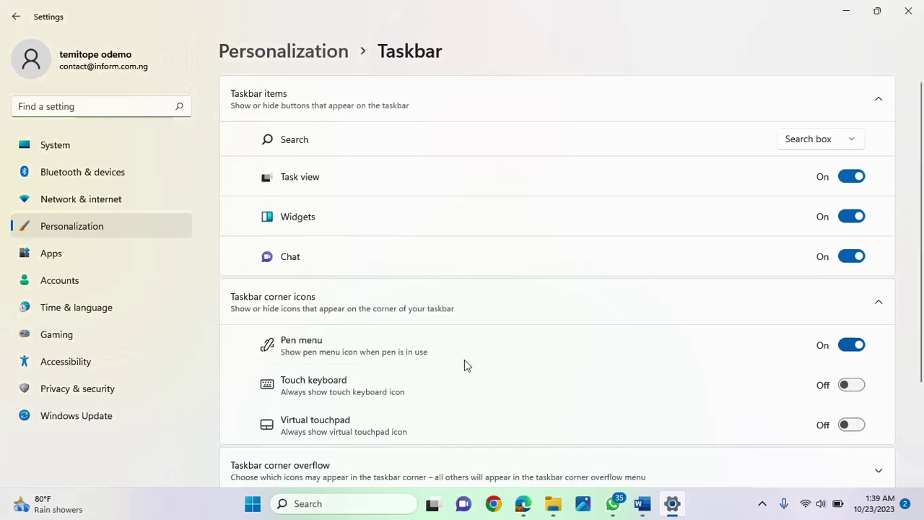
Set Search to Hide and switch off the Widgets, Chat and Task view buttons
{"action": "left_click", "coordinate": [805, 145]}
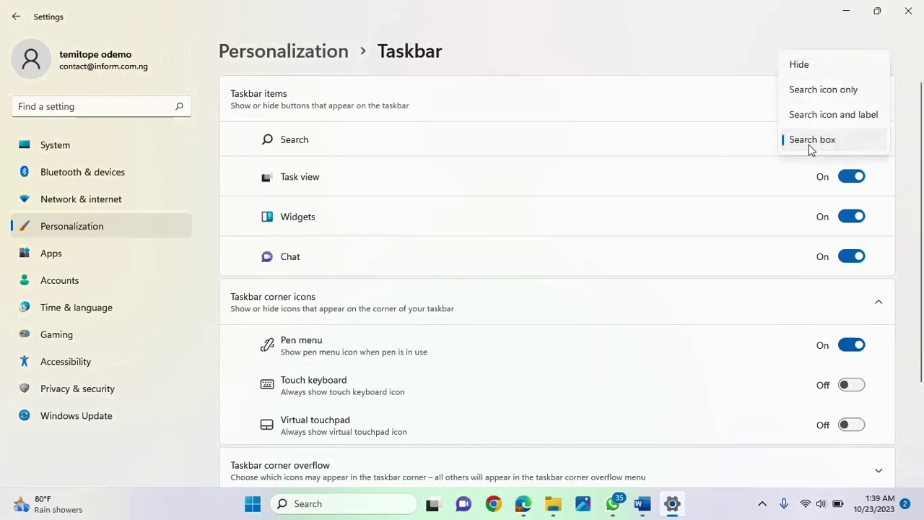
{"action": "left_click", "coordinate": [801, 65]}
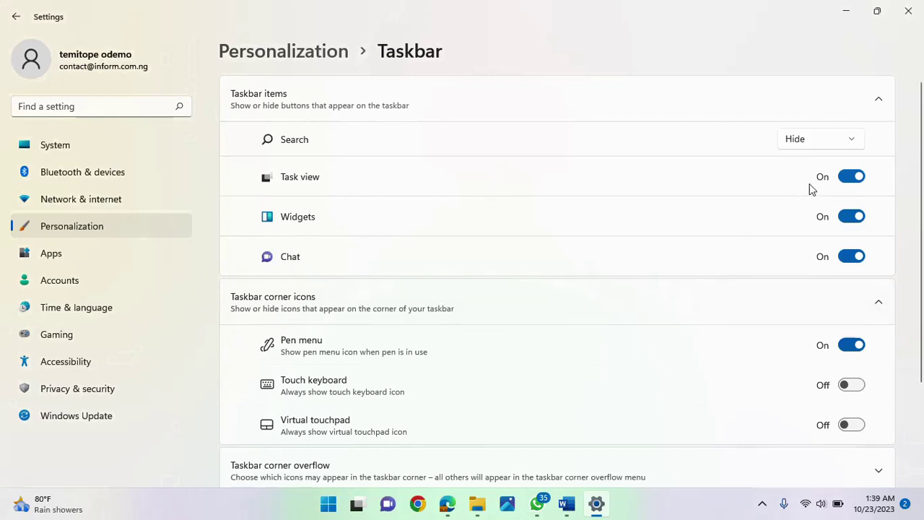
{"action": "left_click", "coordinate": [849, 218]}
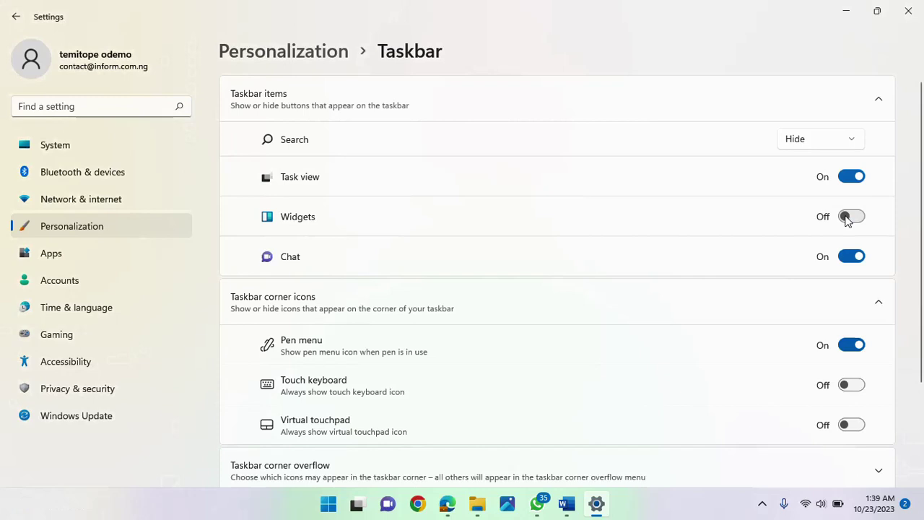
{"action": "left_click", "coordinate": [848, 258]}
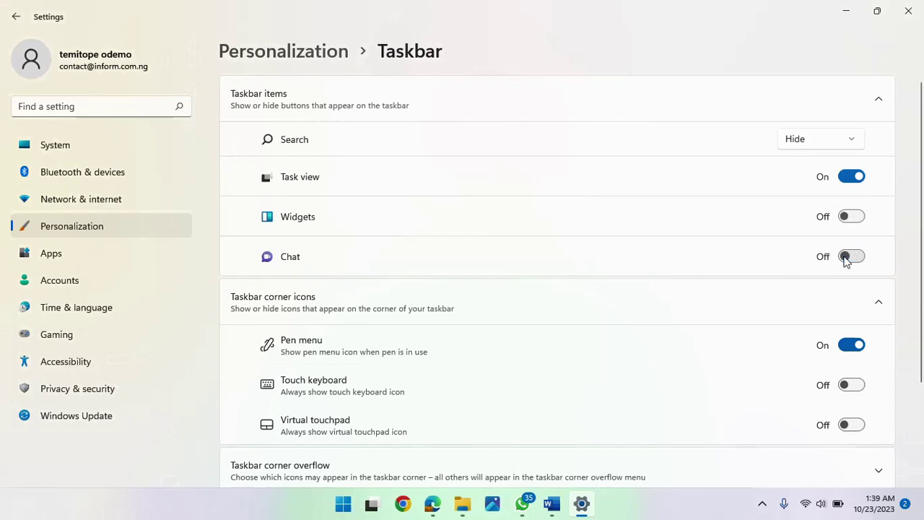
{"action": "left_click", "coordinate": [848, 178]}
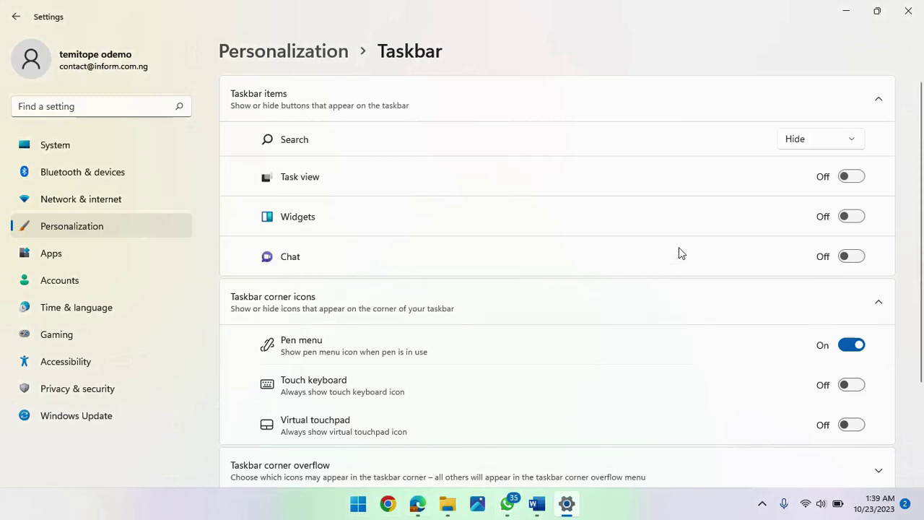
Switch the Task view, Widgets and Chat taskbar buttons back on
{"action": "left_click", "coordinate": [856, 179]}
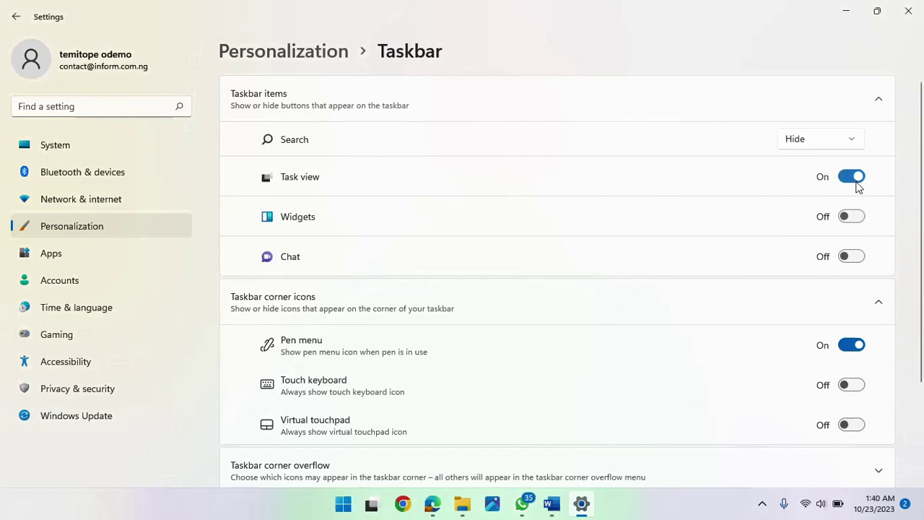
{"action": "left_click", "coordinate": [853, 215]}
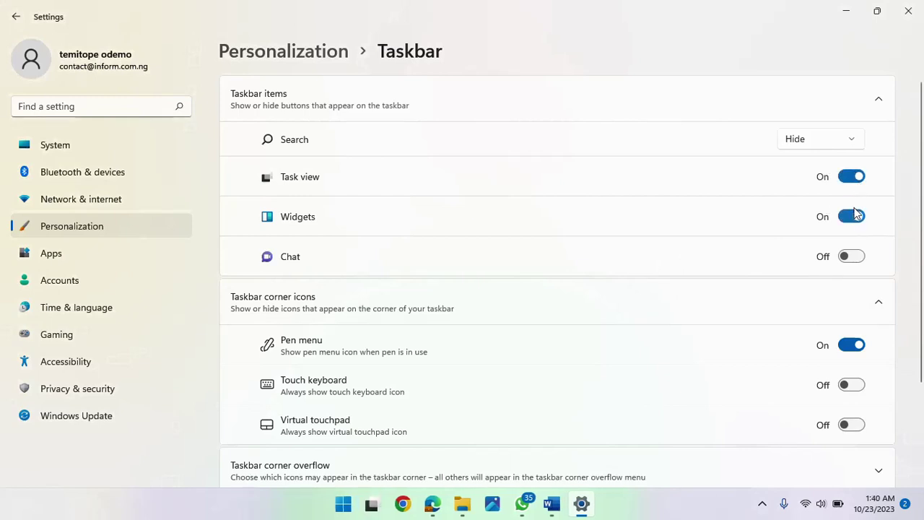
{"action": "left_click", "coordinate": [857, 257]}
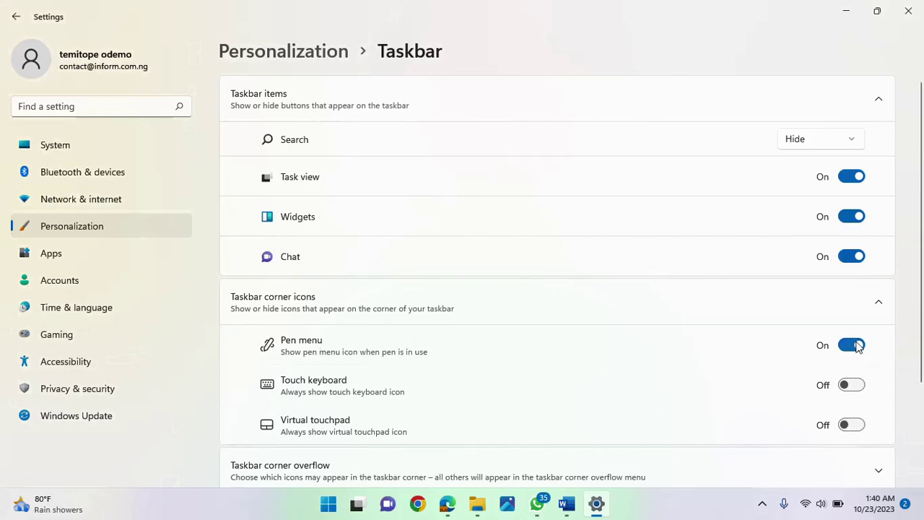
{"action": "left_click", "coordinate": [855, 387]}
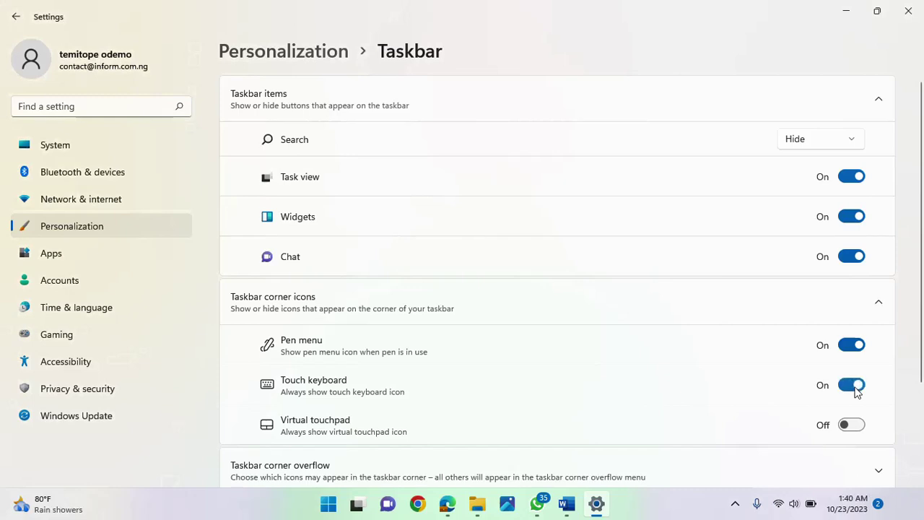
{"action": "left_click", "coordinate": [857, 427]}
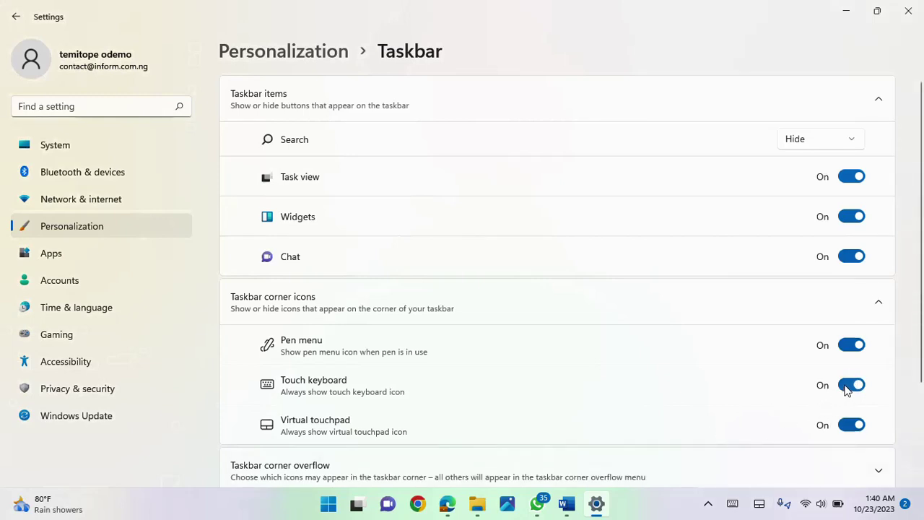
{"action": "left_click", "coordinate": [849, 385]}
{"action": "left_click", "coordinate": [849, 427]}
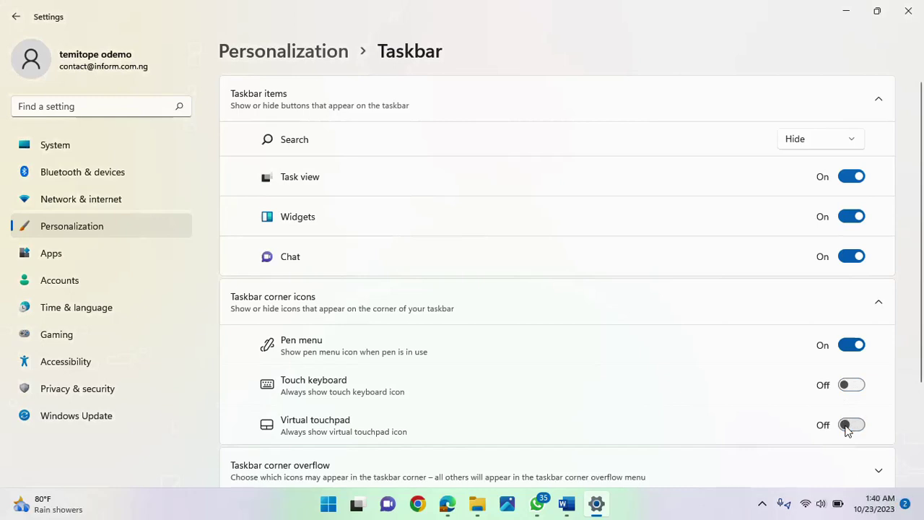
Dismiss the antivirus notification and expand the Taskbar corner overflow app list
{"action": "scroll", "coordinate": [848, 428], "scroll_direction": "down", "scroll_amount": 3}
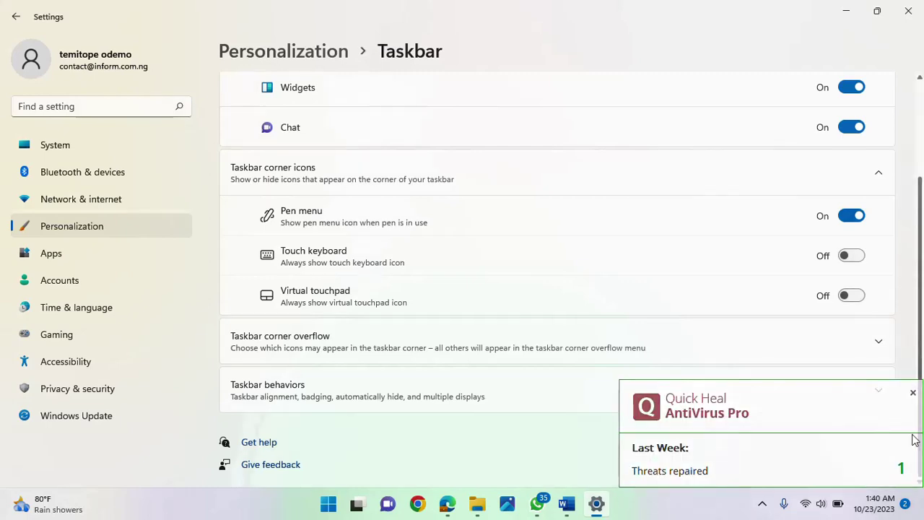
{"action": "left_click", "coordinate": [912, 393]}
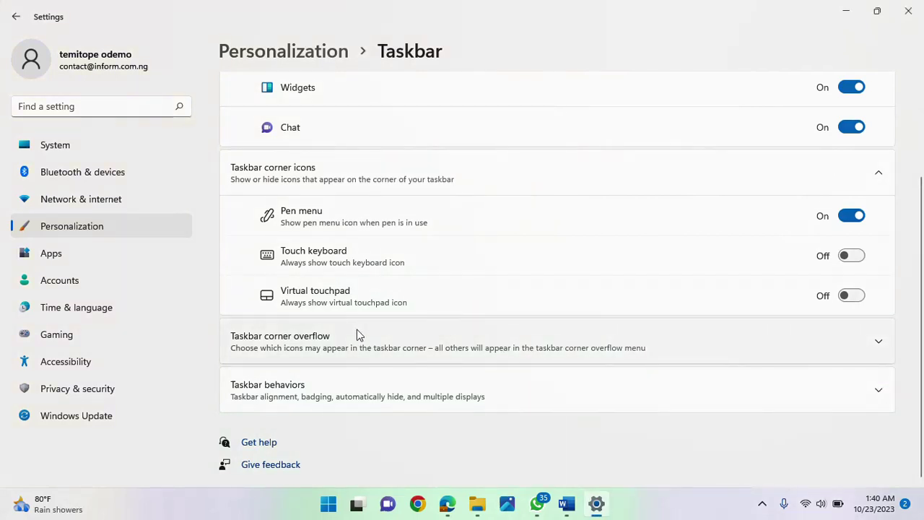
{"action": "left_click", "coordinate": [471, 346]}
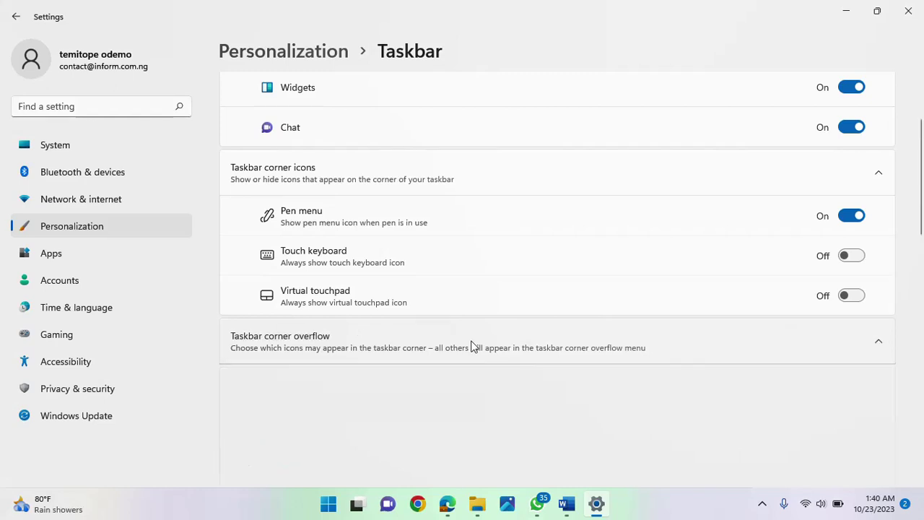
{"action": "scroll", "coordinate": [727, 350], "scroll_direction": "down", "scroll_amount": 3}
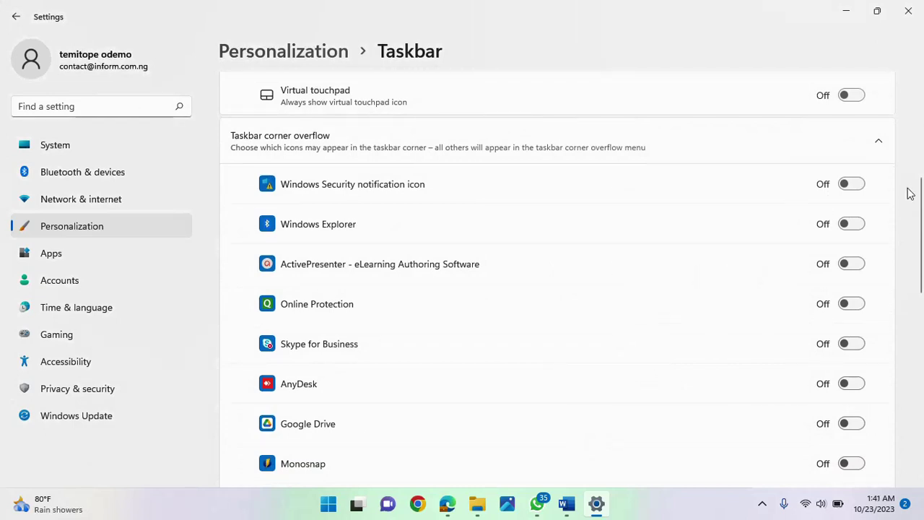
Turn on Windows Security, Windows Explorer, ActivePresenter and Online Protection corner overflow icons
{"action": "left_click", "coordinate": [852, 185]}
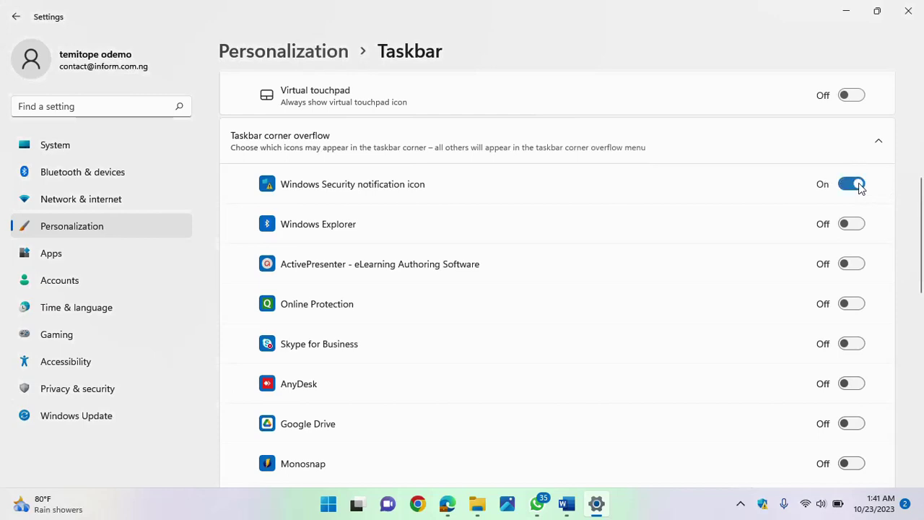
{"action": "left_click", "coordinate": [859, 224]}
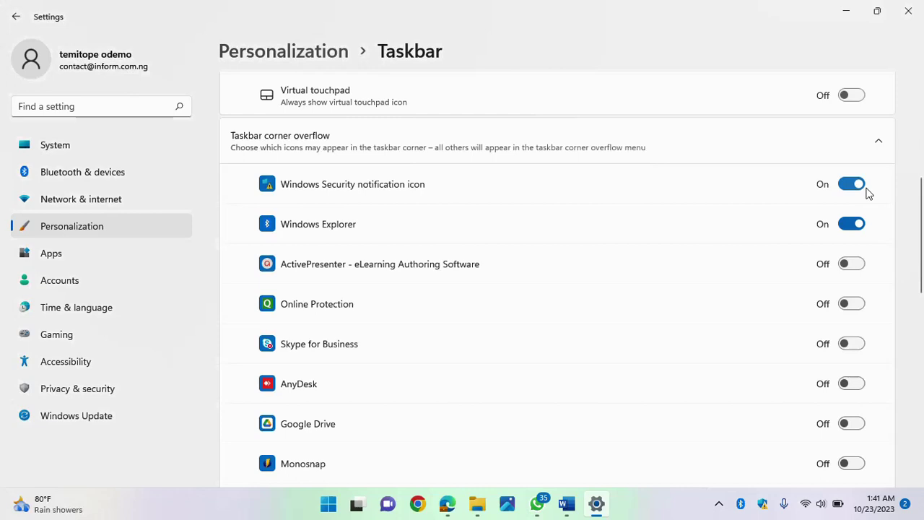
{"action": "left_click", "coordinate": [852, 264]}
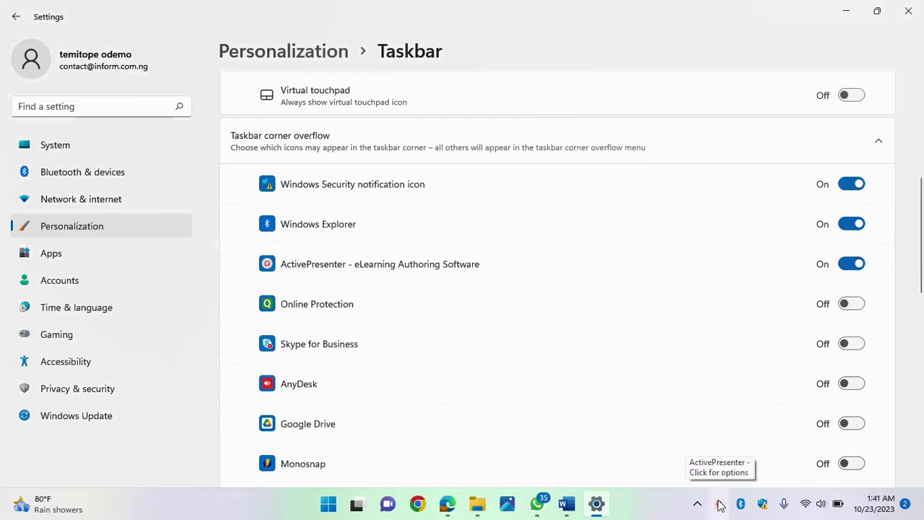
{"action": "left_click", "coordinate": [863, 306]}
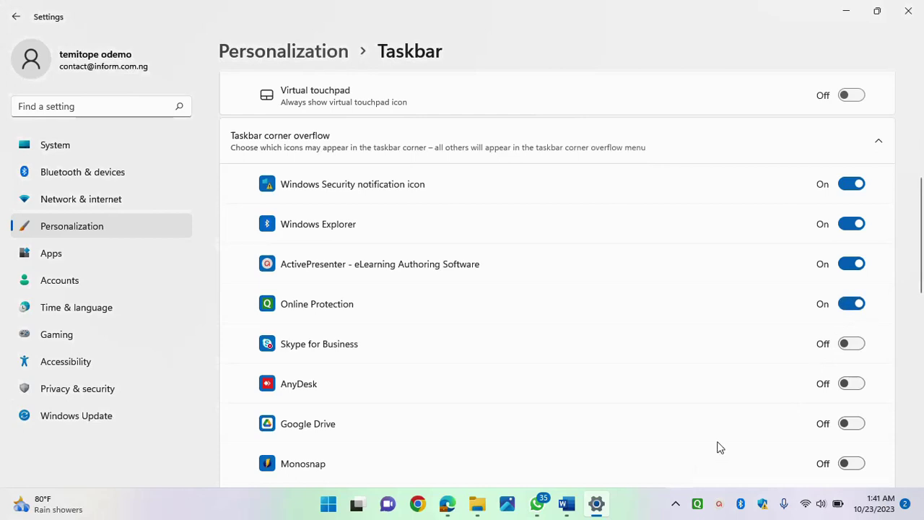
Switch Online Protection, ActivePresenter, Windows Explorer and Windows Security back off
{"action": "left_click", "coordinate": [841, 312]}
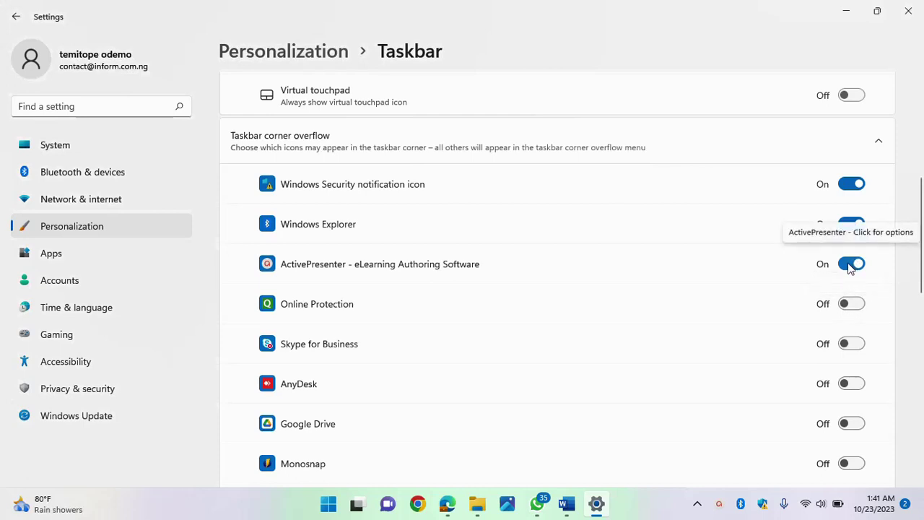
{"action": "left_click", "coordinate": [850, 266]}
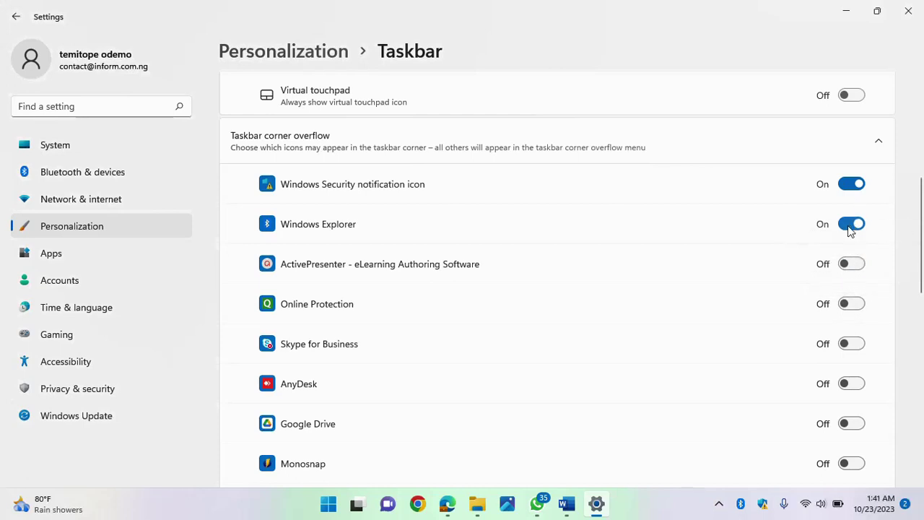
{"action": "left_click", "coordinate": [849, 225]}
{"action": "left_click", "coordinate": [852, 184]}
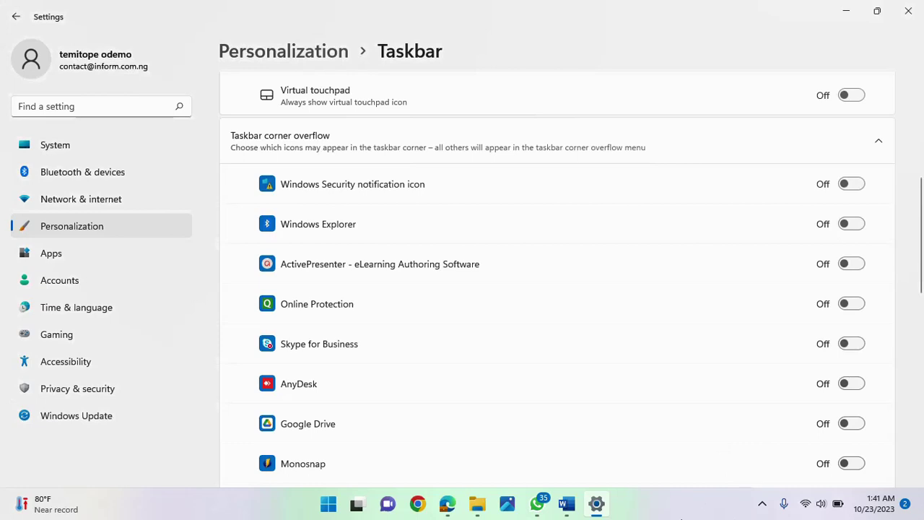
{"action": "scroll", "coordinate": [556, 282], "scroll_direction": "down", "scroll_amount": 5}
{"action": "scroll", "coordinate": [556, 282], "scroll_direction": "down", "scroll_amount": 2}
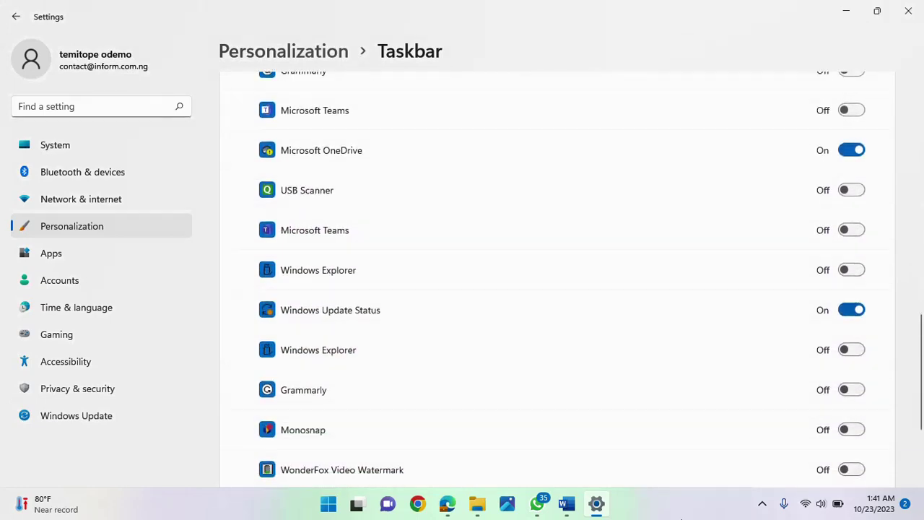
{"action": "scroll", "coordinate": [556, 282], "scroll_direction": "down", "scroll_amount": 1}
{"action": "scroll", "coordinate": [556, 282], "scroll_direction": "down", "scroll_amount": 1}
{"action": "scroll", "coordinate": [556, 281], "scroll_direction": "up", "scroll_amount": 1}
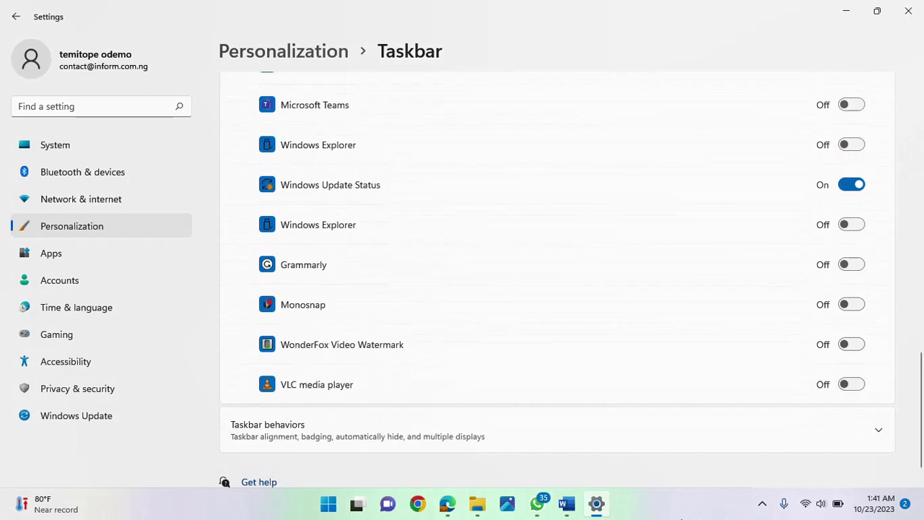
{"action": "scroll", "coordinate": [556, 282], "scroll_direction": "up", "scroll_amount": 2}
{"action": "scroll", "coordinate": [556, 282], "scroll_direction": "up", "scroll_amount": 2}
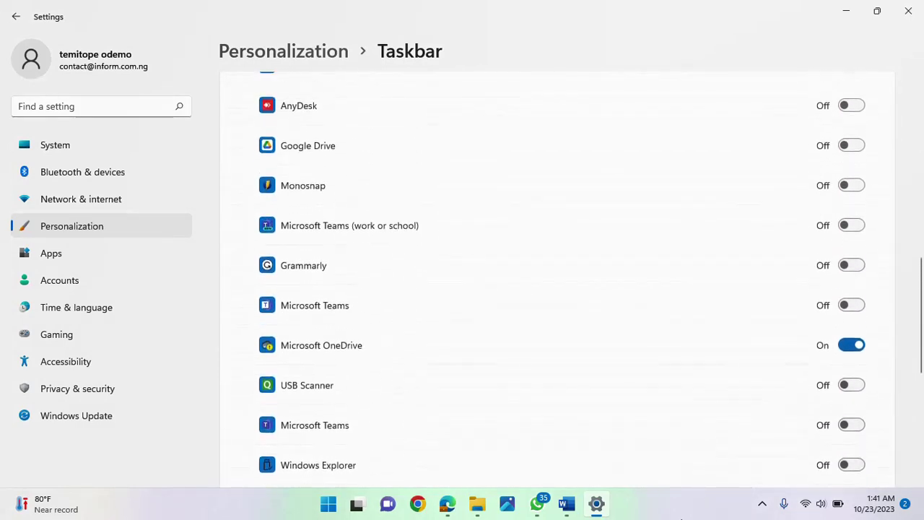
{"action": "scroll", "coordinate": [556, 282], "scroll_direction": "up", "scroll_amount": 2}
{"action": "scroll", "coordinate": [556, 281], "scroll_direction": "up", "scroll_amount": 1}
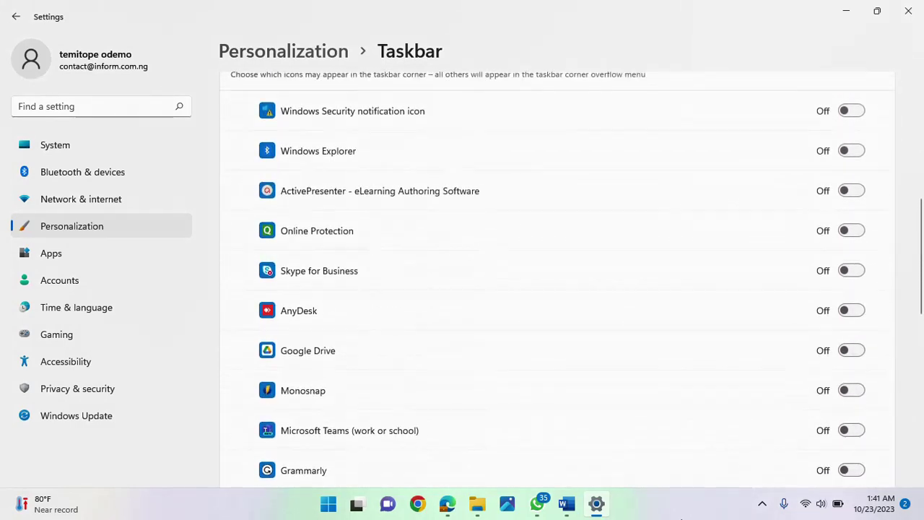
{"action": "scroll", "coordinate": [556, 282], "scroll_direction": "down", "scroll_amount": 5}
{"action": "scroll", "coordinate": [556, 282], "scroll_direction": "down", "scroll_amount": 2}
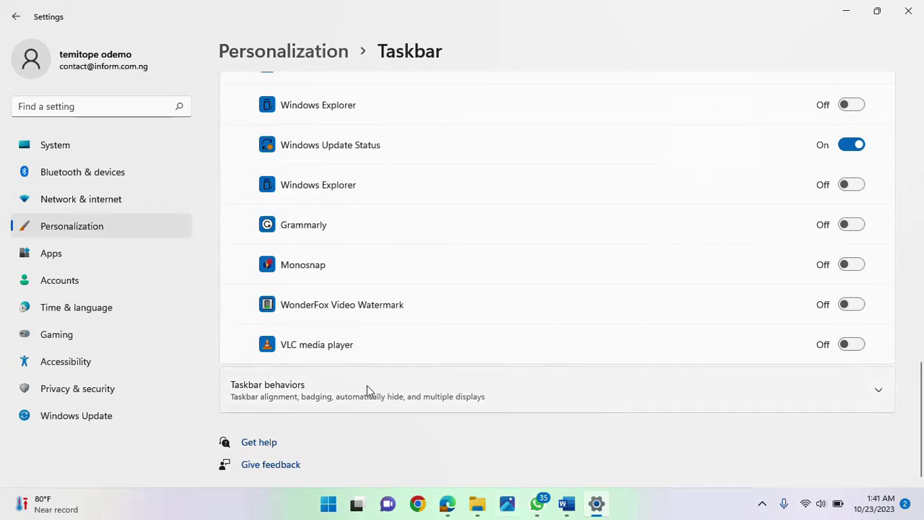
Expand Taskbar behaviors and set Taskbar alignment to Left, then back to Center
{"action": "left_click", "coordinate": [550, 395]}
{"action": "scroll", "coordinate": [548, 401], "scroll_direction": "down", "scroll_amount": 3}
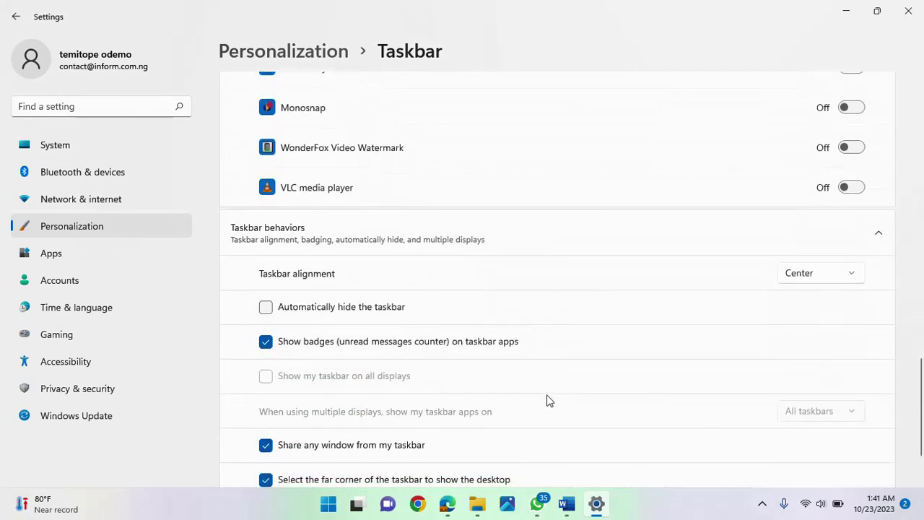
{"action": "left_click", "coordinate": [841, 276]}
{"action": "left_click", "coordinate": [814, 250]}
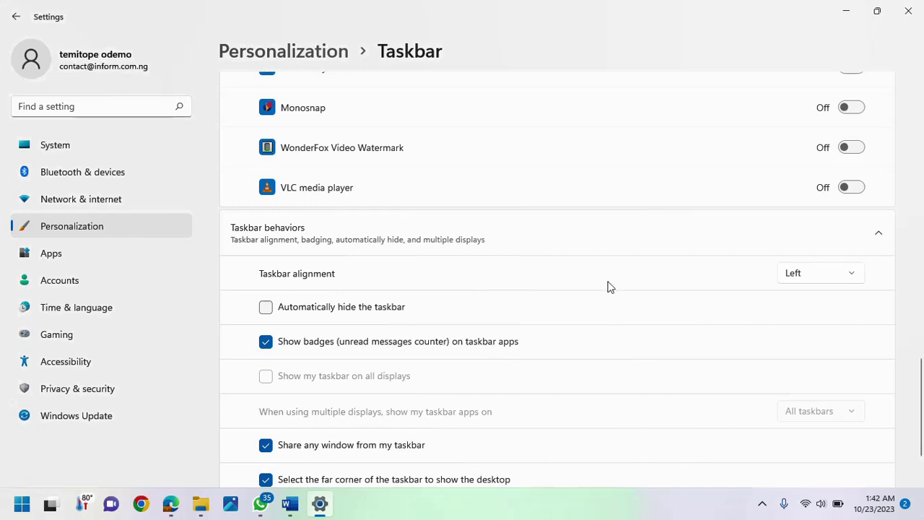
{"action": "left_click", "coordinate": [828, 275]}
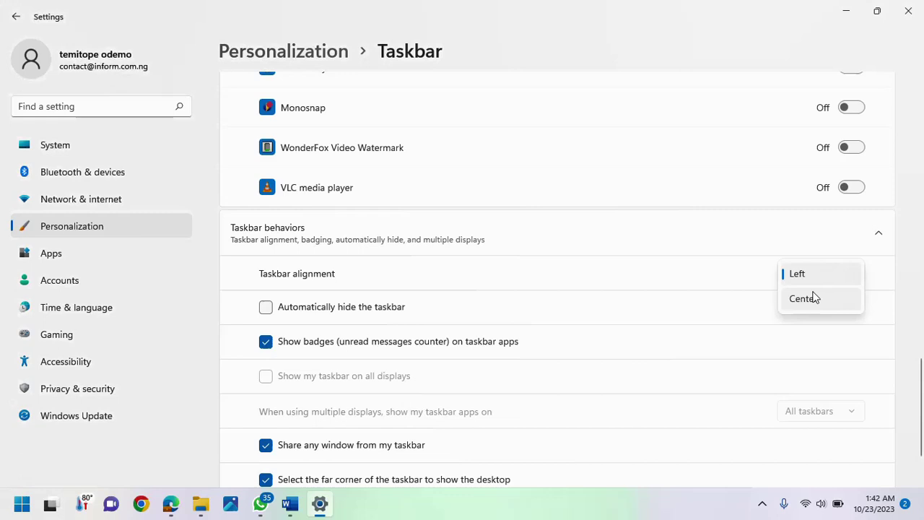
{"action": "left_click", "coordinate": [810, 299]}
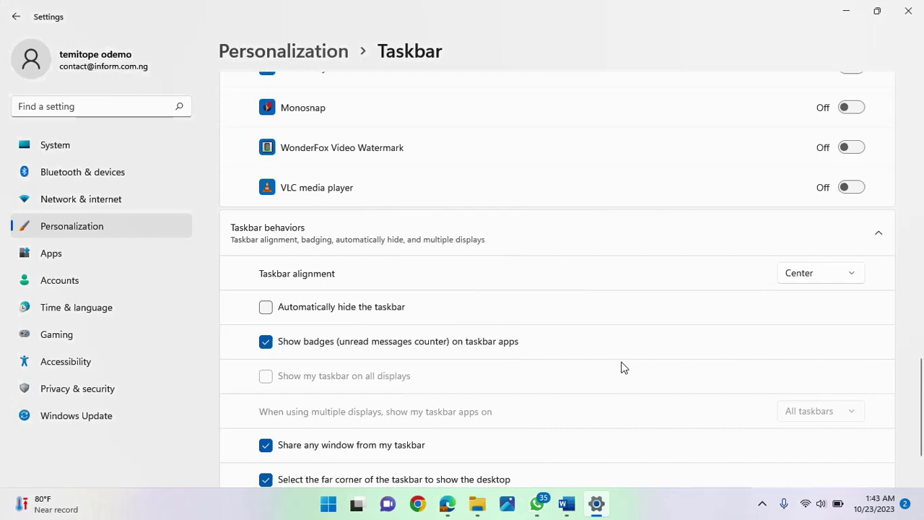
{"action": "key", "text": "super"}
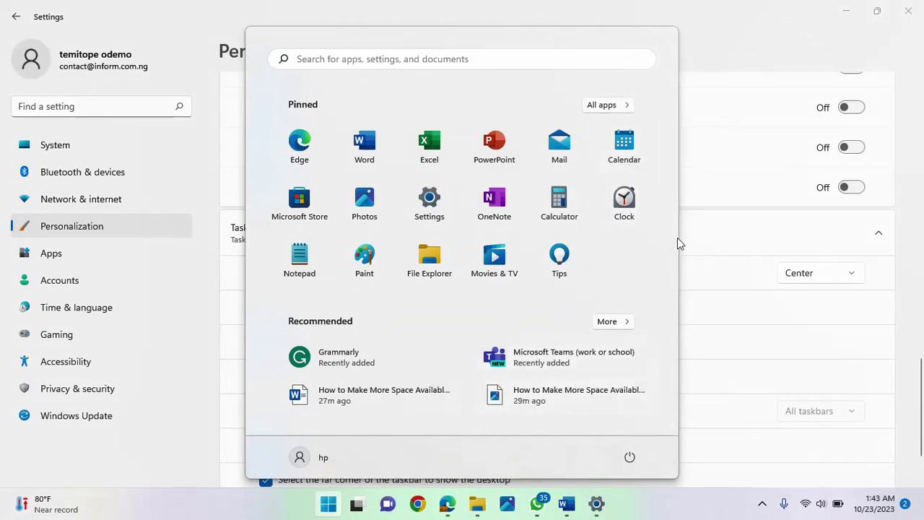
{"action": "left_click", "coordinate": [722, 134]}
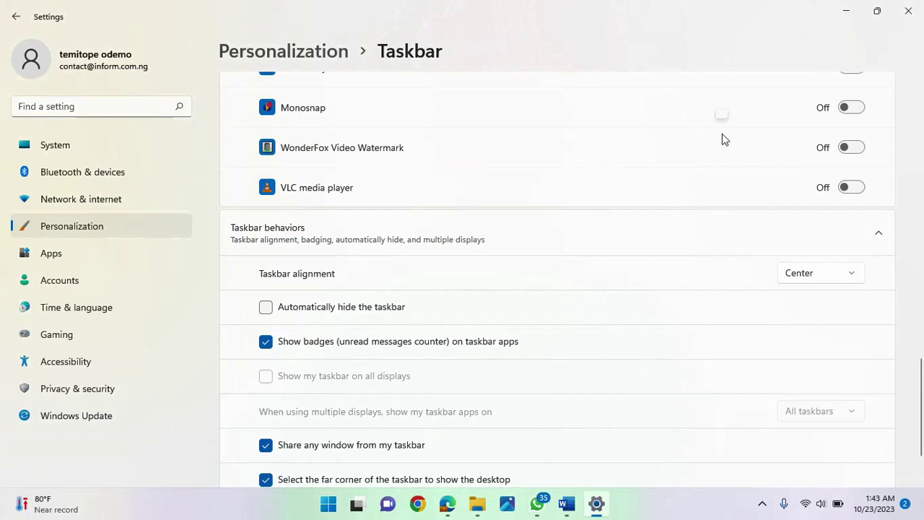
{"action": "key", "text": "super+s"}
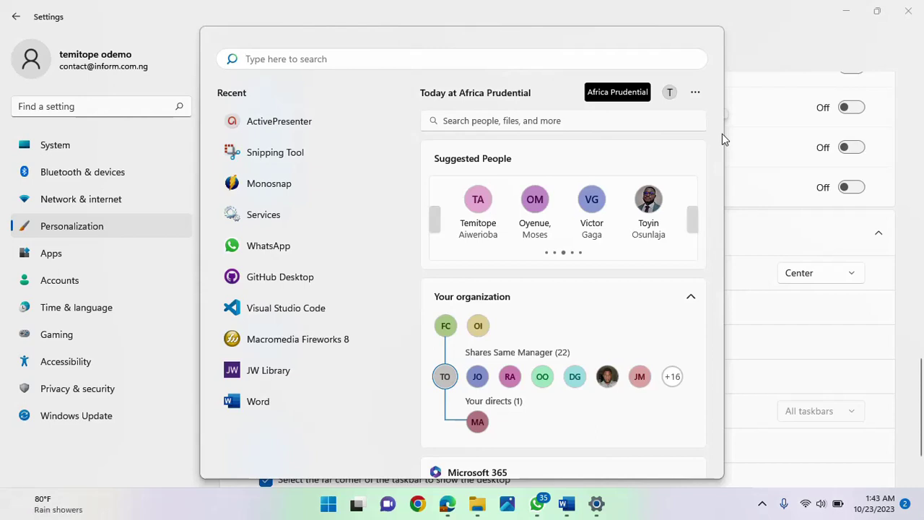
{"action": "key", "text": "Escape"}
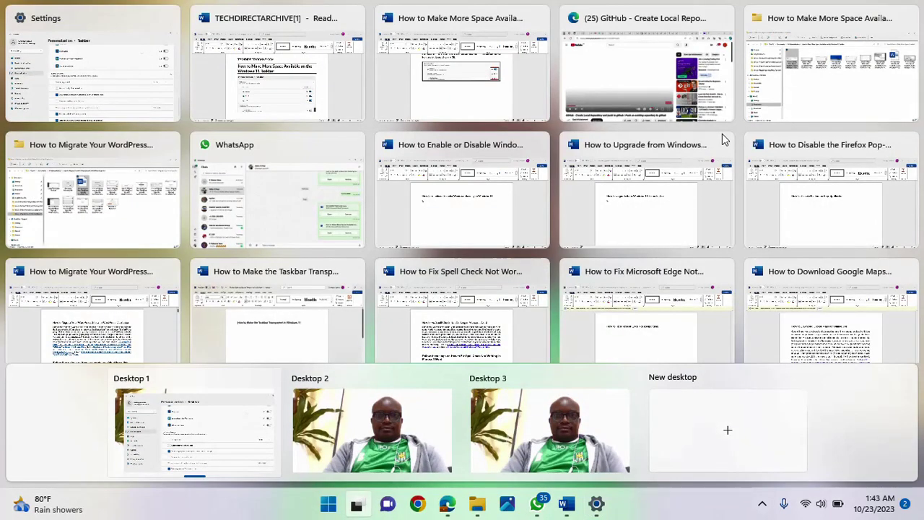
{"action": "key", "text": "Escape"}
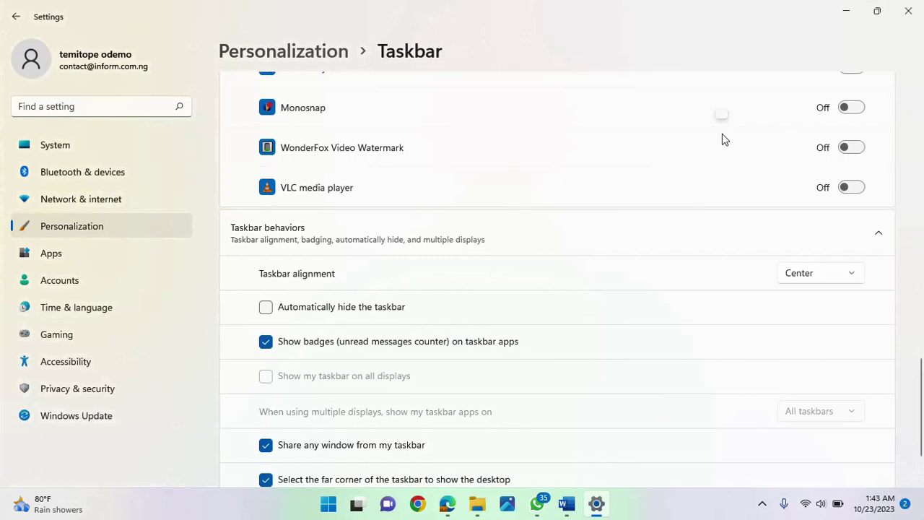